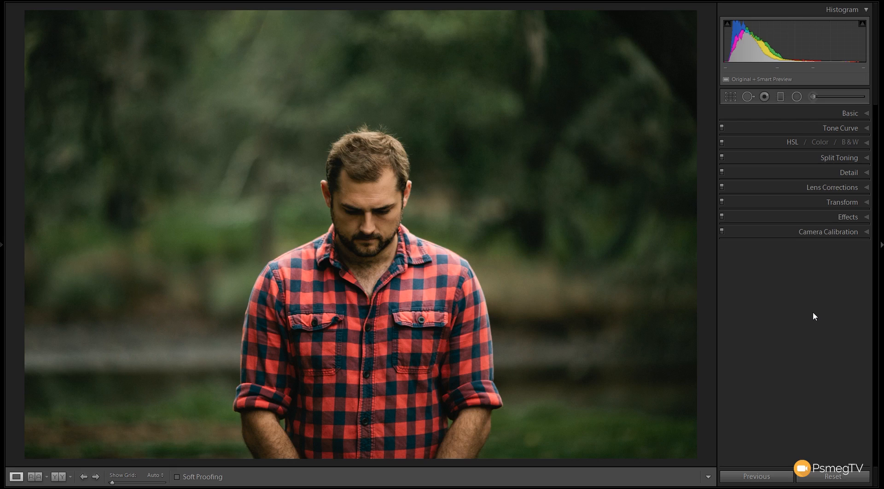
Step: Warm the photo by setting Temp to +12 and raise the Contrast to +35
click(866, 115)
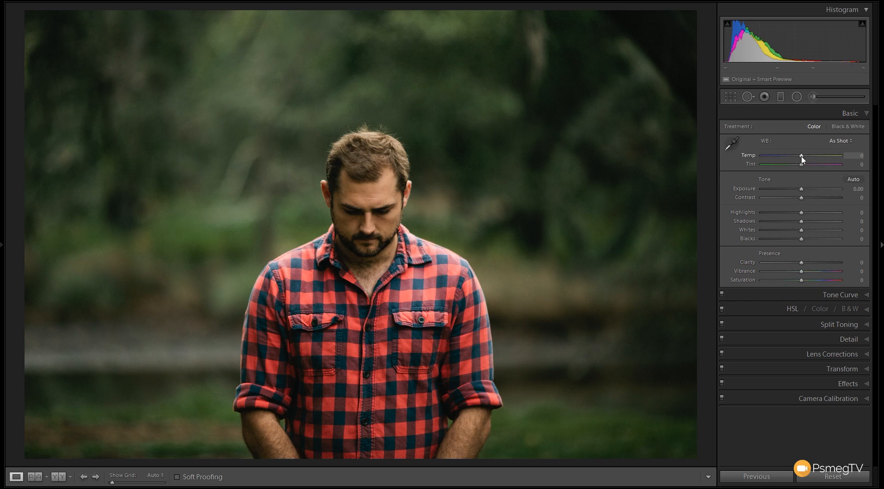
drag(802, 159, 807, 159)
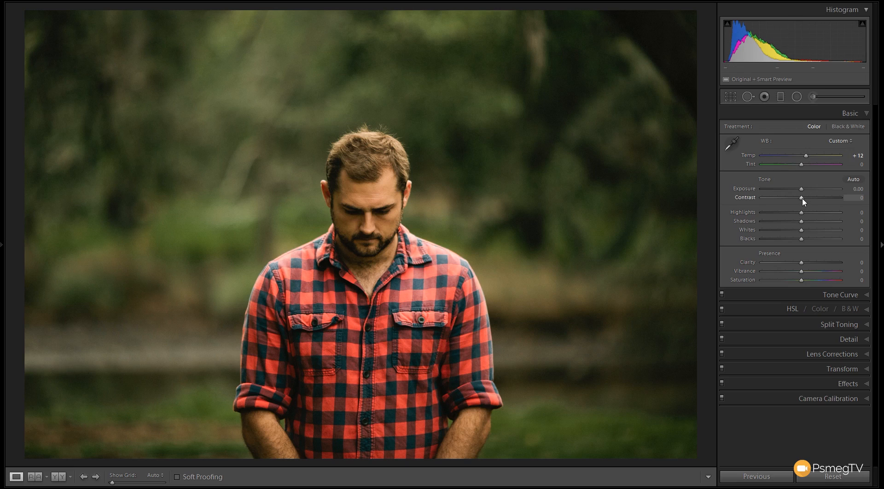
drag(802, 197, 815, 197)
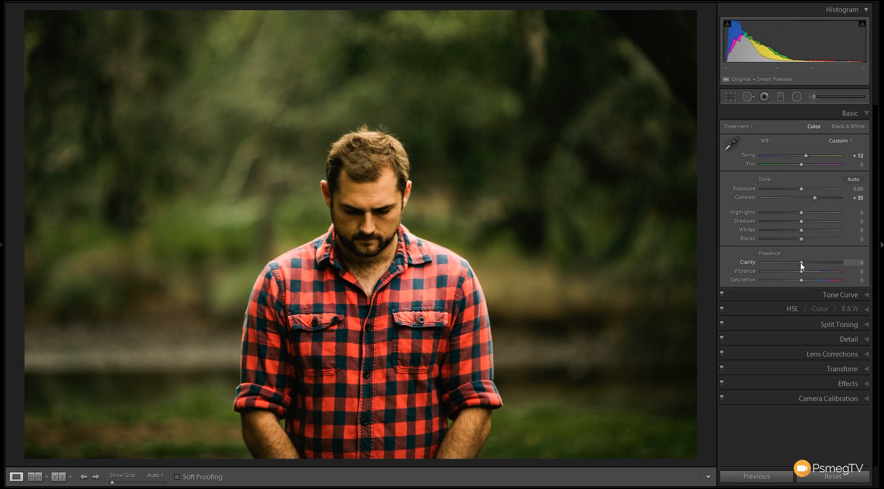
Step: Set Clarity to +59, Vibrance to −42 and Saturation to −50 for a gritty, desaturated look
drag(802, 265, 824, 264)
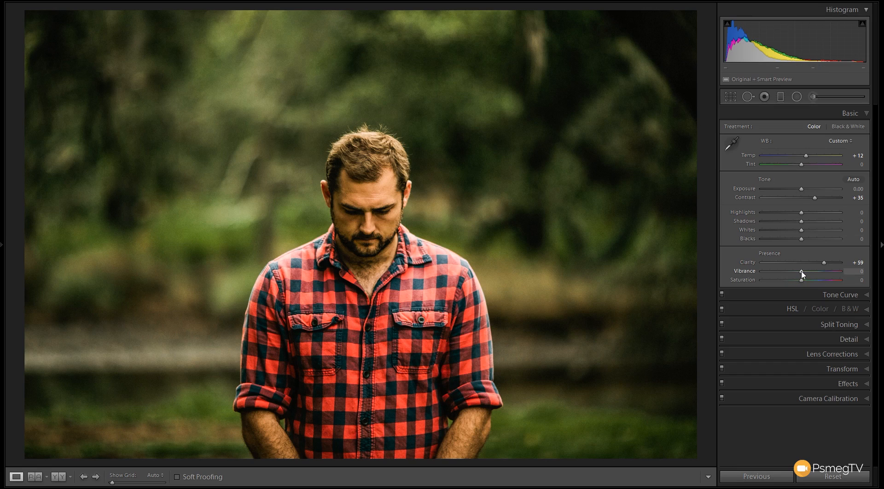
drag(801, 275, 784, 280)
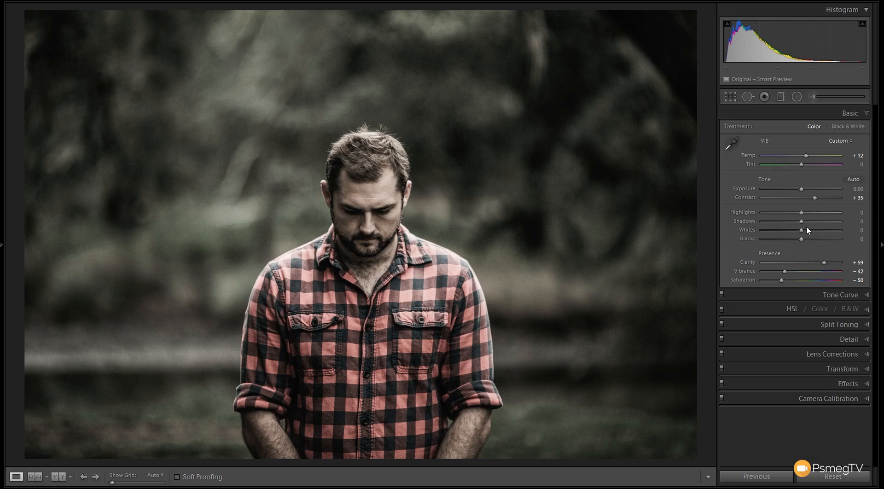
Step: Adjust the tones to Highlights +49, Shadows −83 and Whites +37, and lower the Blacks slightly
drag(801, 212, 820, 216)
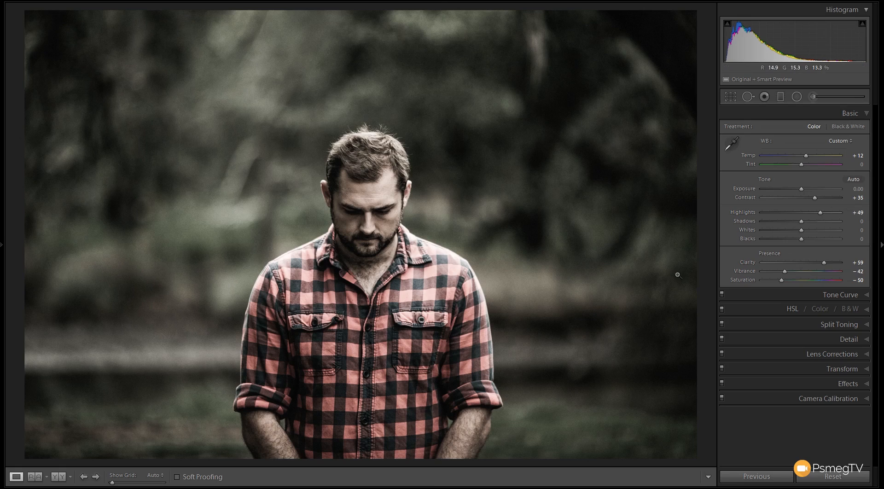
drag(794, 221, 770, 224)
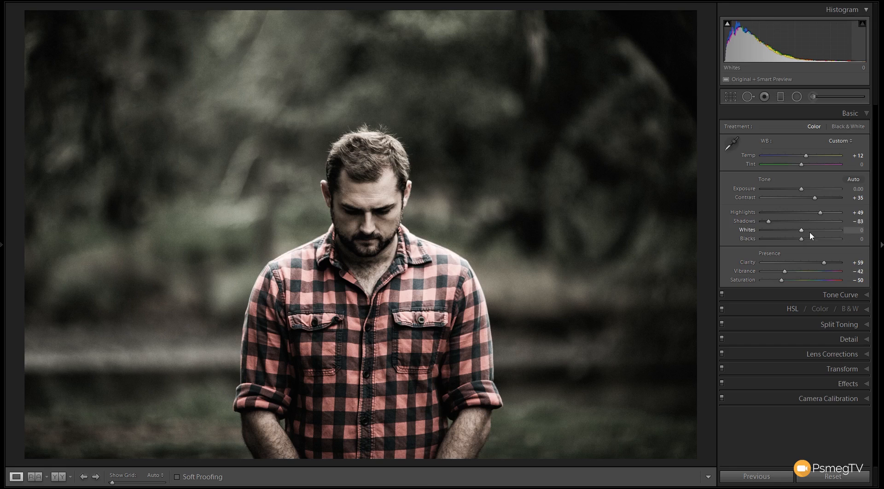
drag(805, 228, 817, 228)
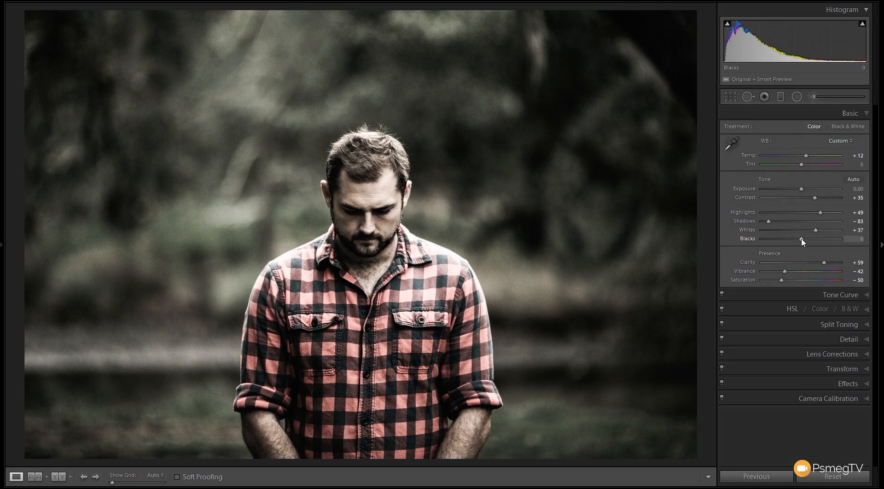
drag(802, 240, 798, 242)
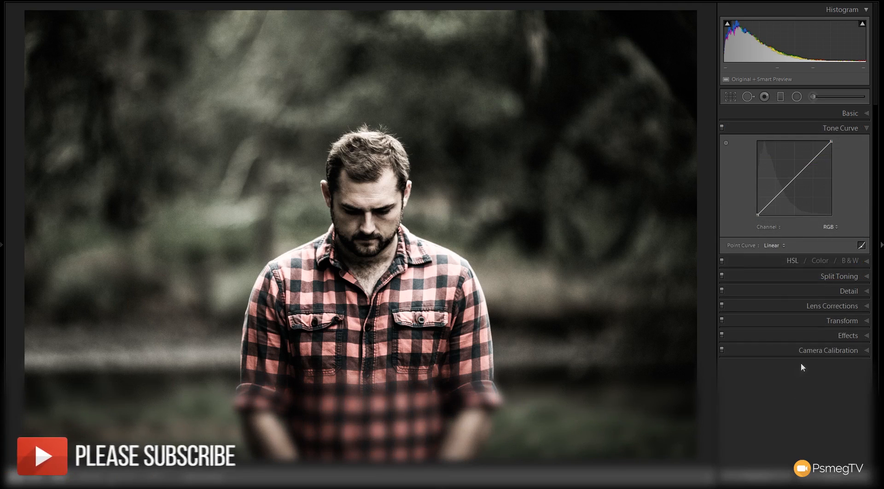
click(862, 245)
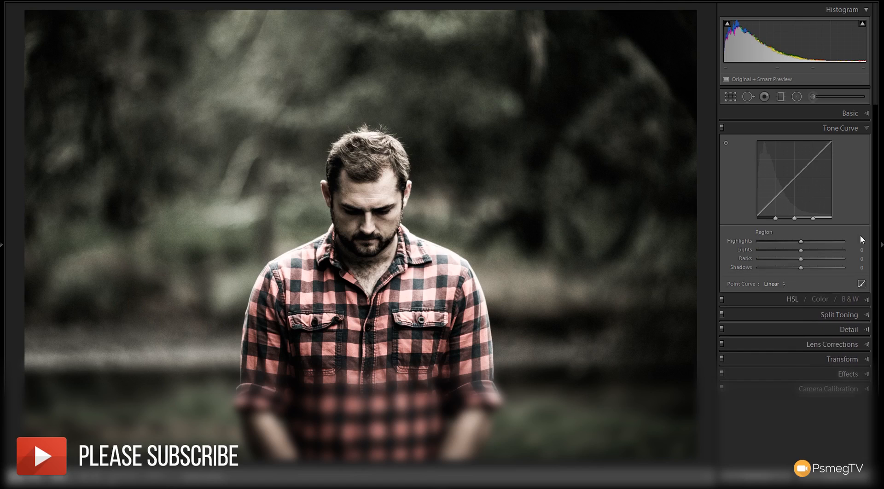
click(861, 283)
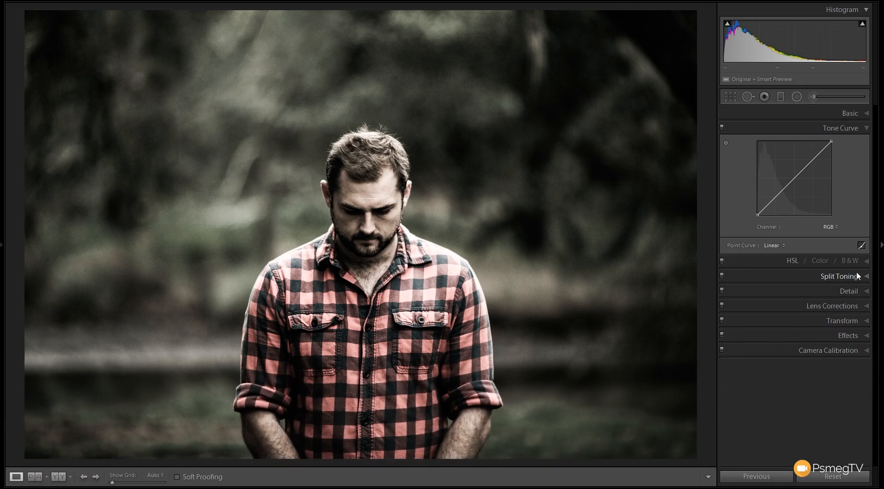
click(858, 275)
Step: Add shadow, midtone and highlight points to the RGB point curve, lift its black end and midtone point, and compare the photo without the curve
click(775, 197)
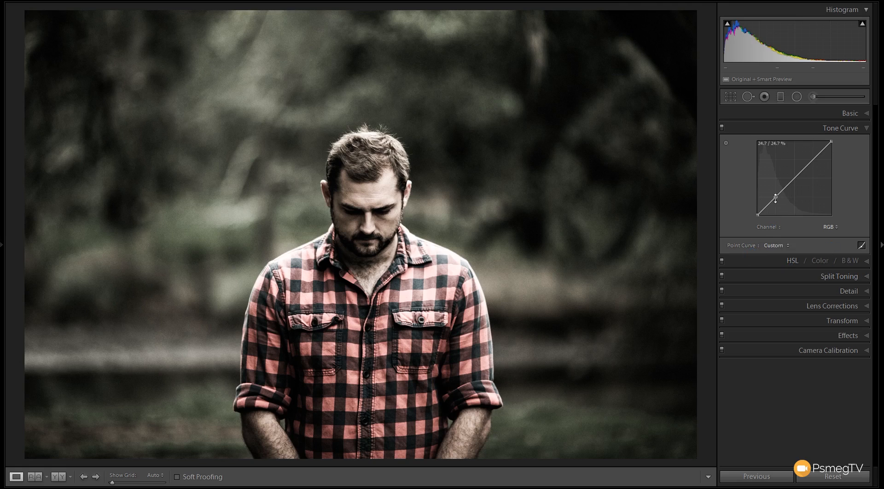
click(796, 176)
click(815, 158)
drag(758, 214, 757, 202)
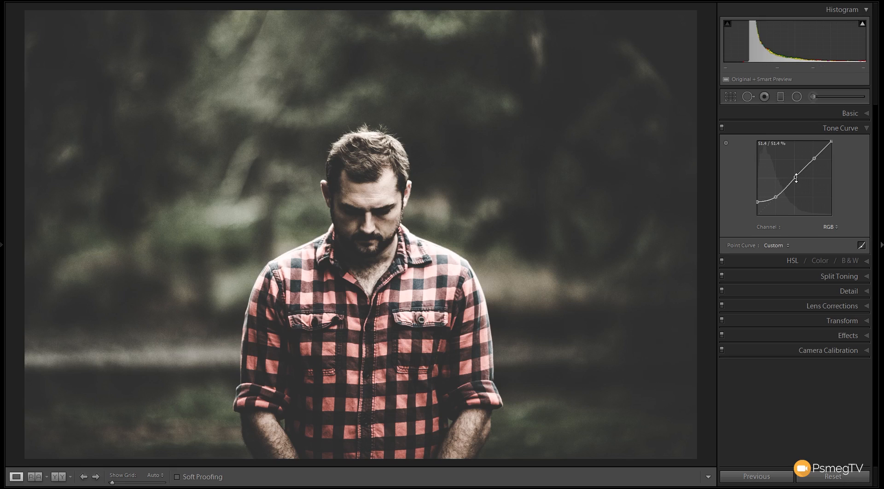
drag(796, 177, 793, 173)
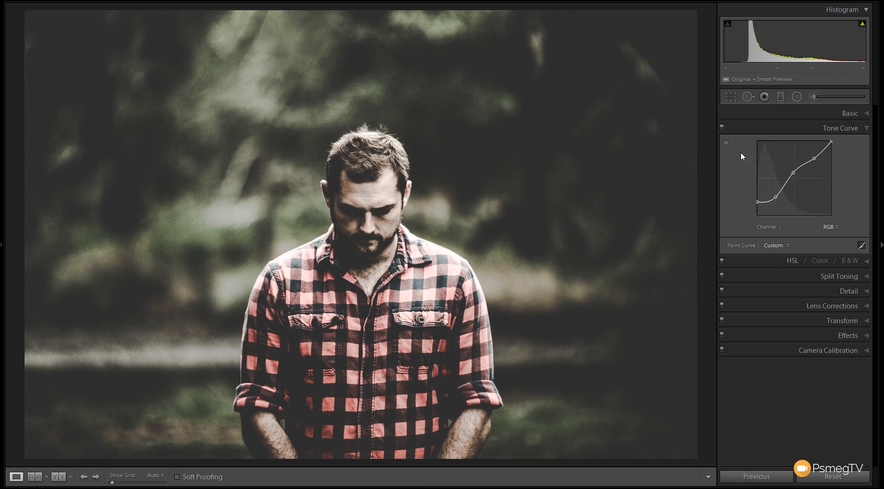
click(722, 128)
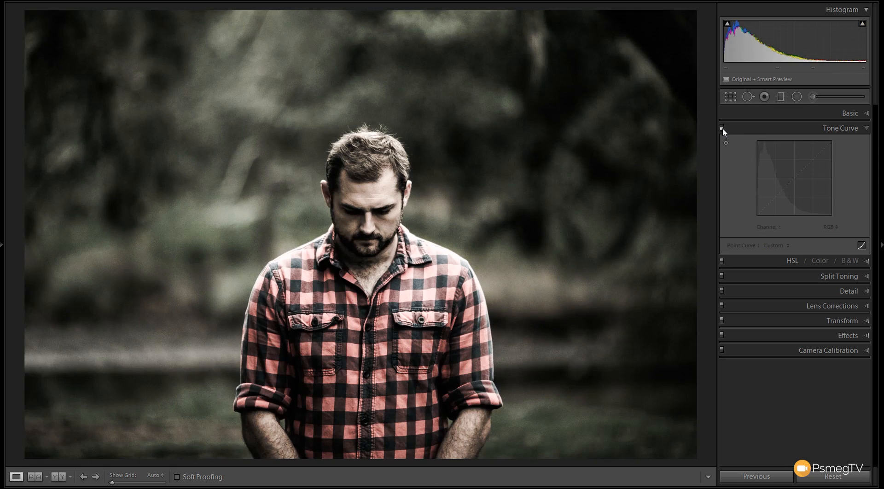
click(722, 128)
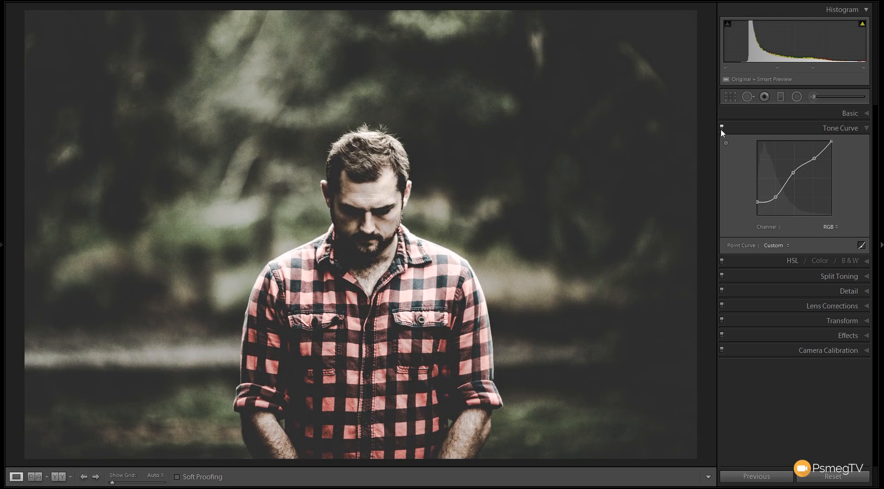
Step: Refine the point curve by lowering the shadow point and black end slightly and raising the midtone point to about 47.5 / 59.2 %
drag(777, 198, 777, 200)
drag(795, 172, 794, 170)
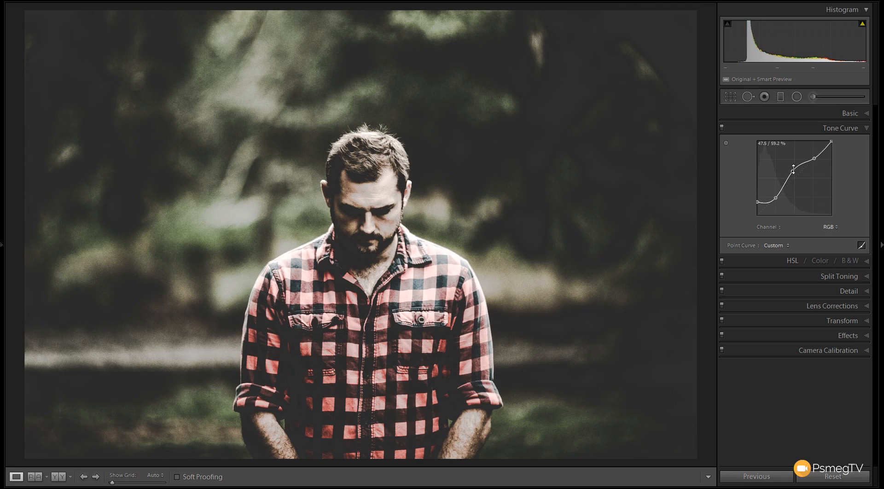
drag(758, 201, 758, 202)
click(864, 128)
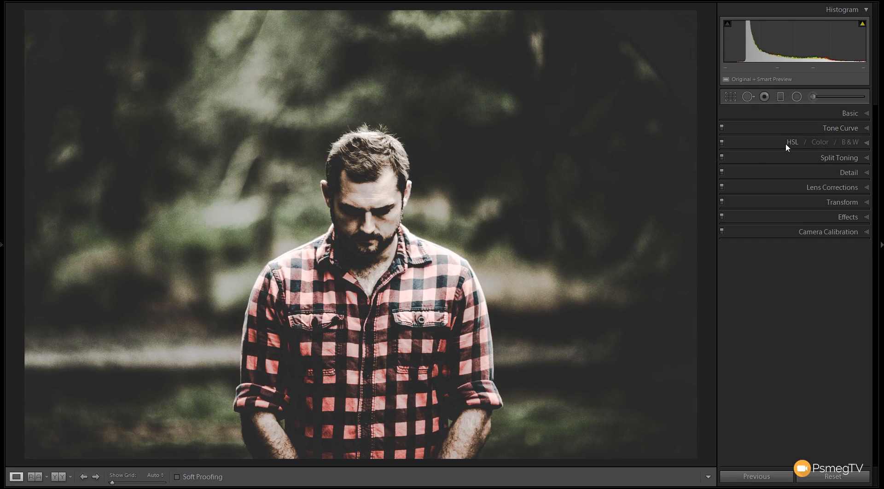
Step: Boost the HSL saturation of Red to +71 and Orange to +20, and compare the photo with and without the HSL adjustment
click(867, 143)
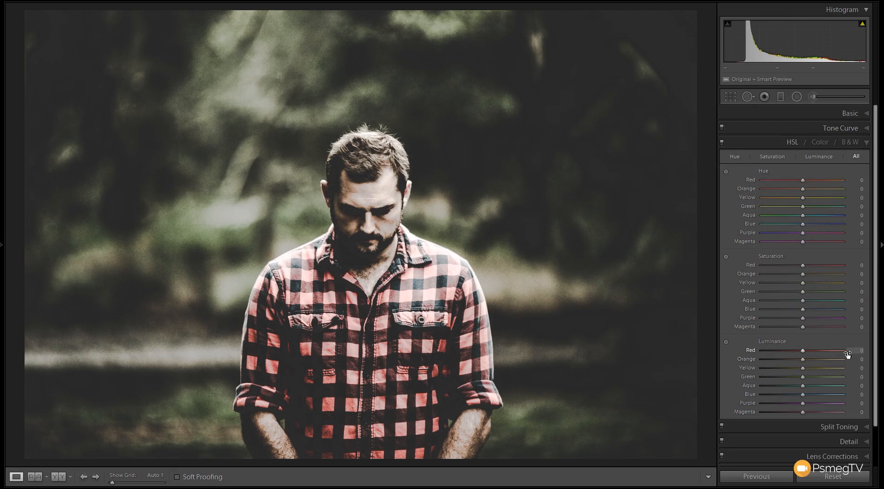
click(804, 361)
drag(804, 268, 824, 269)
drag(803, 276, 833, 270)
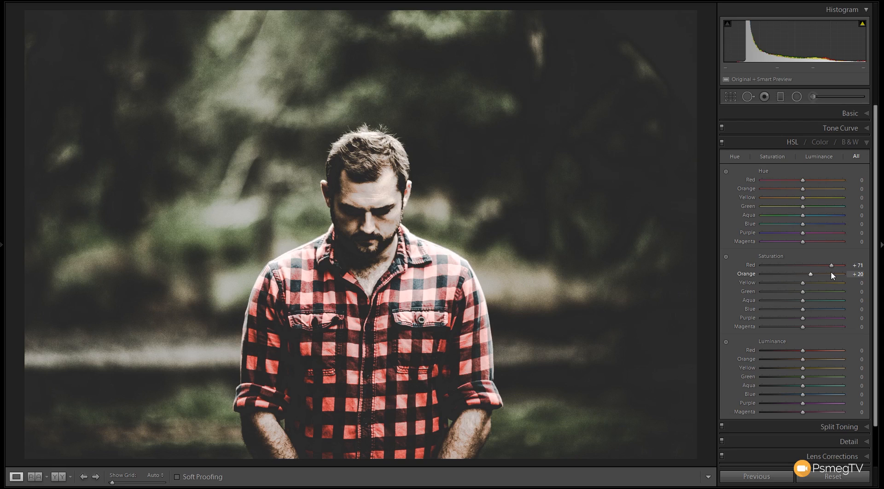
click(722, 143)
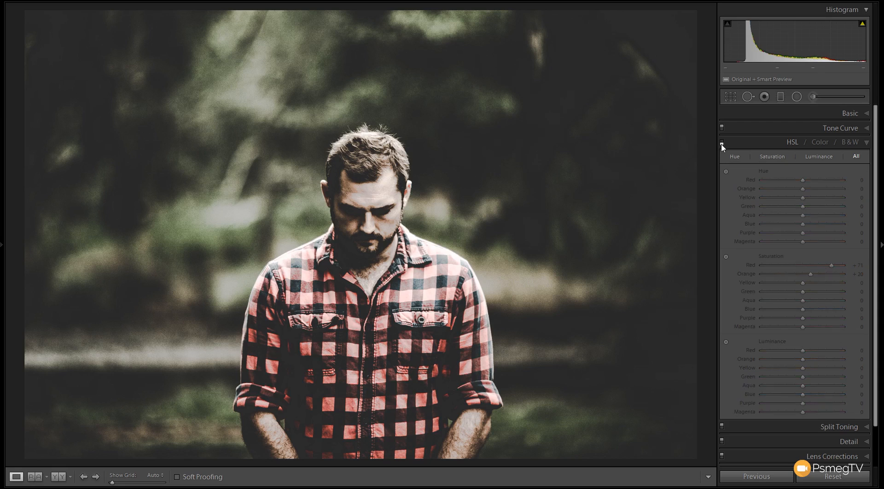
click(722, 142)
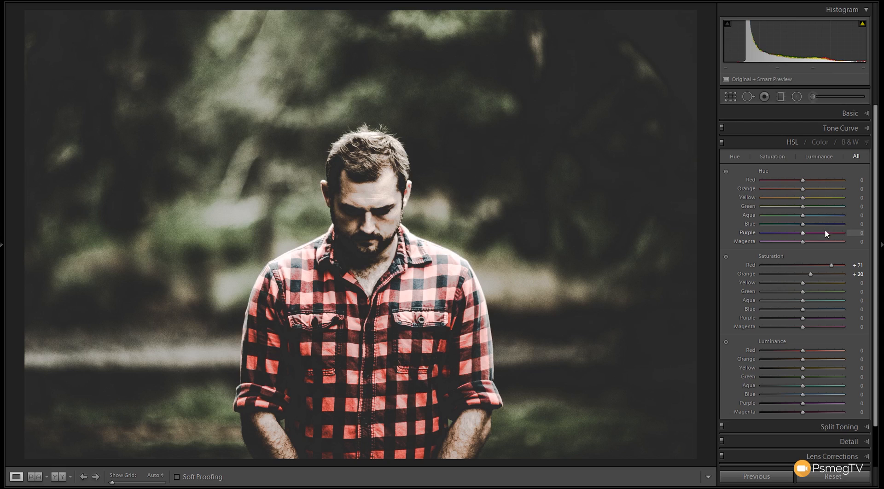
click(867, 144)
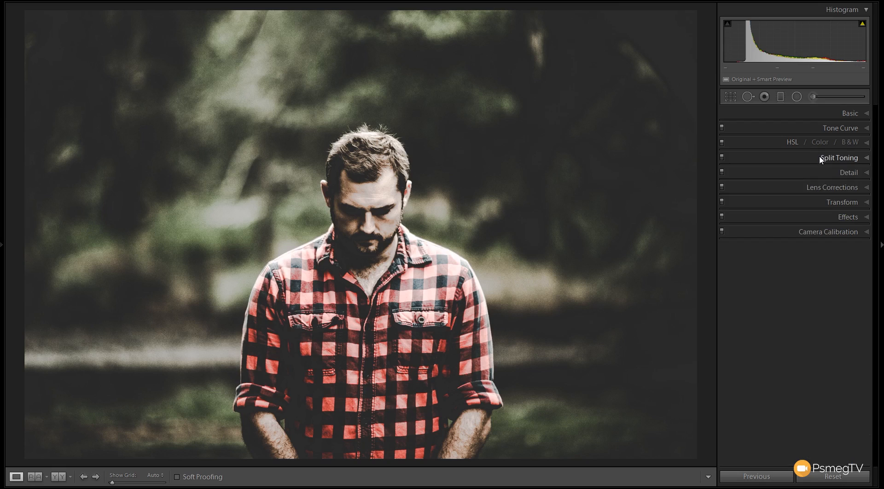
Step: Sharpen the photo with a Sharpening Amount of 113
click(867, 173)
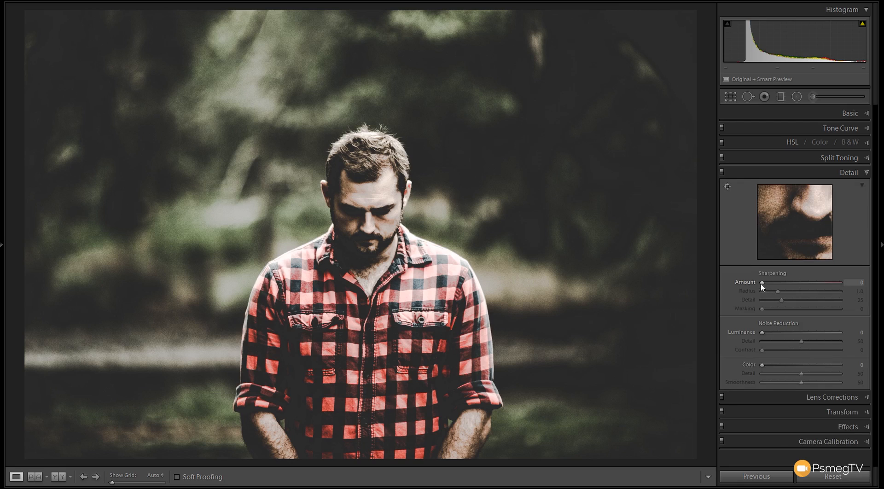
drag(762, 283, 812, 287)
drag(820, 283, 821, 283)
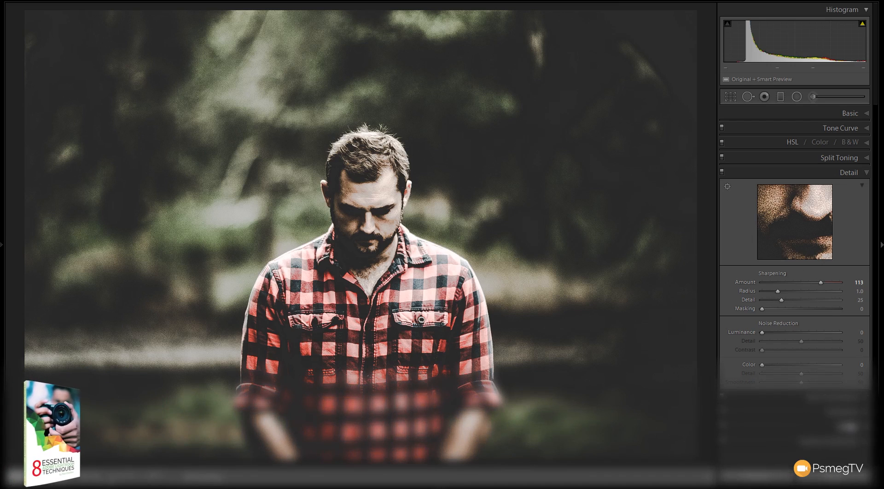
Step: Darken the photo's edges with a Highlight Priority post-crop vignette at Amount −27
click(851, 431)
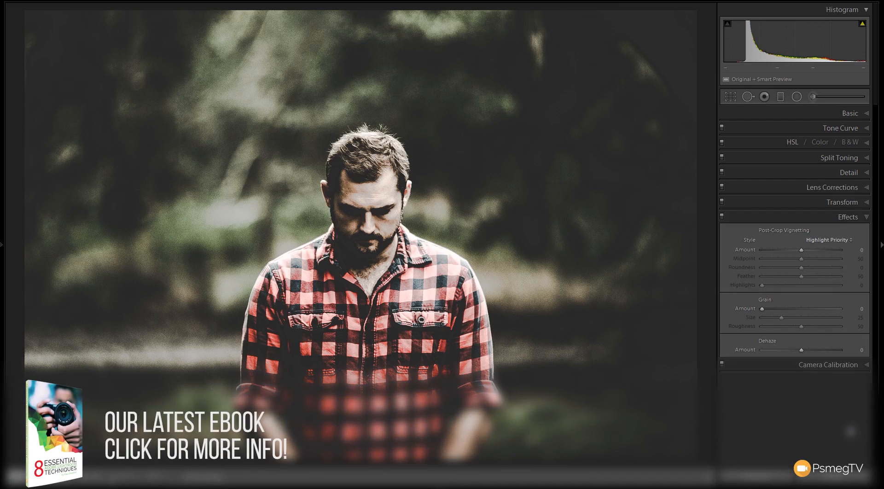
drag(803, 249, 795, 248)
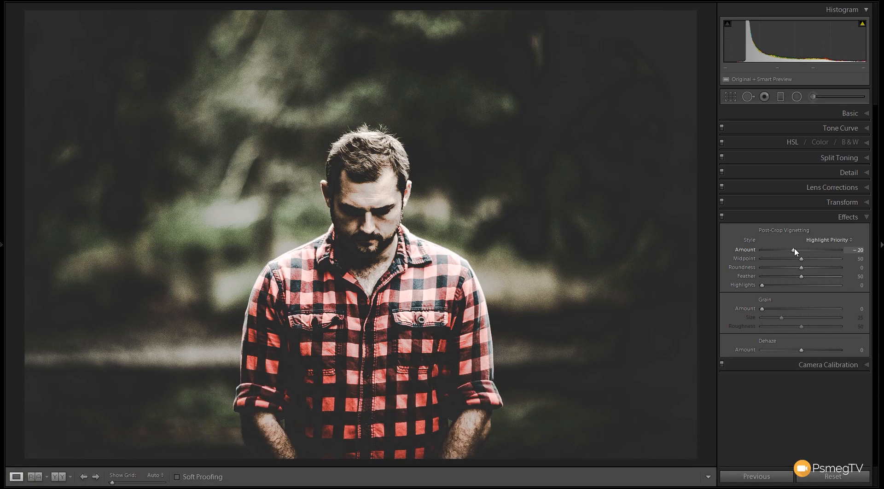
drag(794, 250, 792, 250)
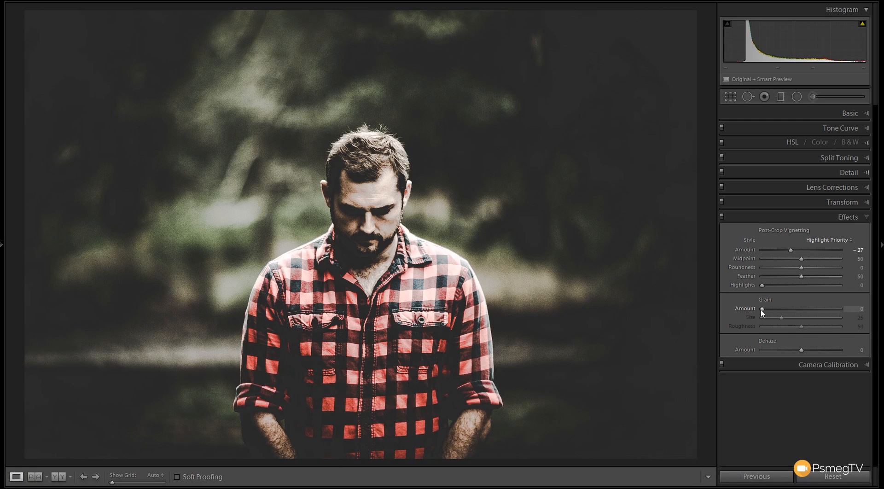
Step: Add film grain with Amount 70, Size 38 and Roughness 66, checking it close up on the man's face
drag(763, 309, 775, 312)
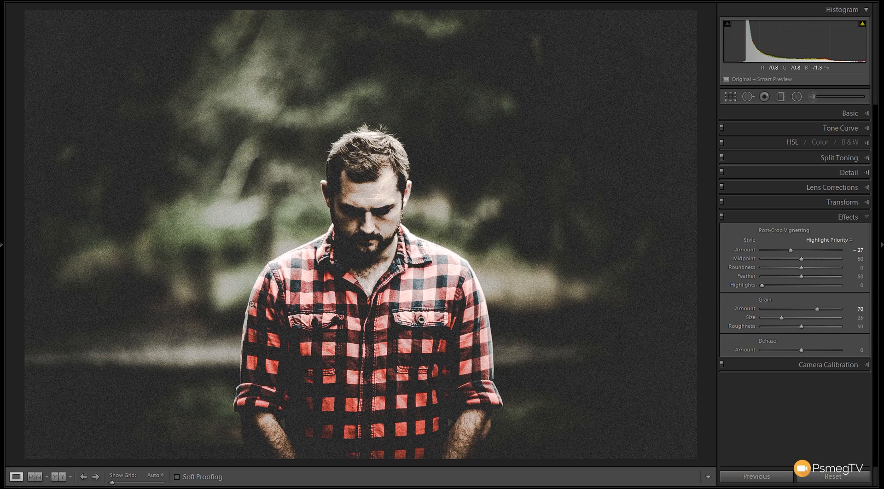
click(312, 217)
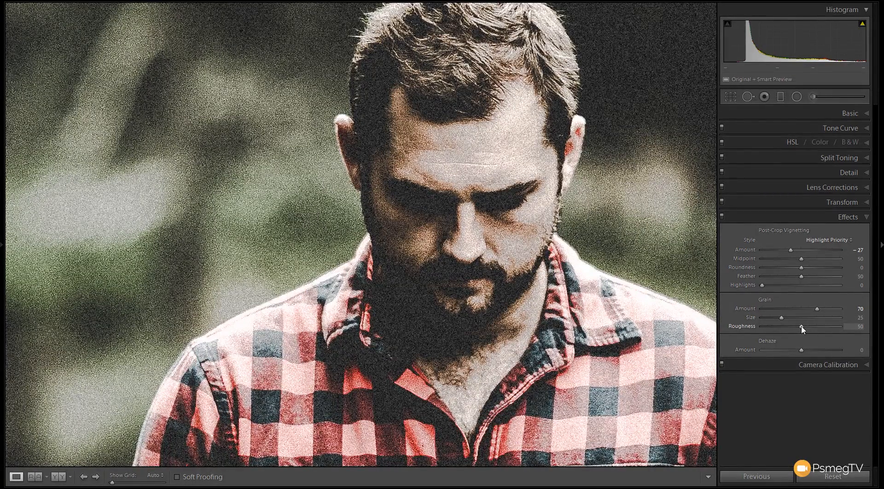
drag(814, 324, 796, 319)
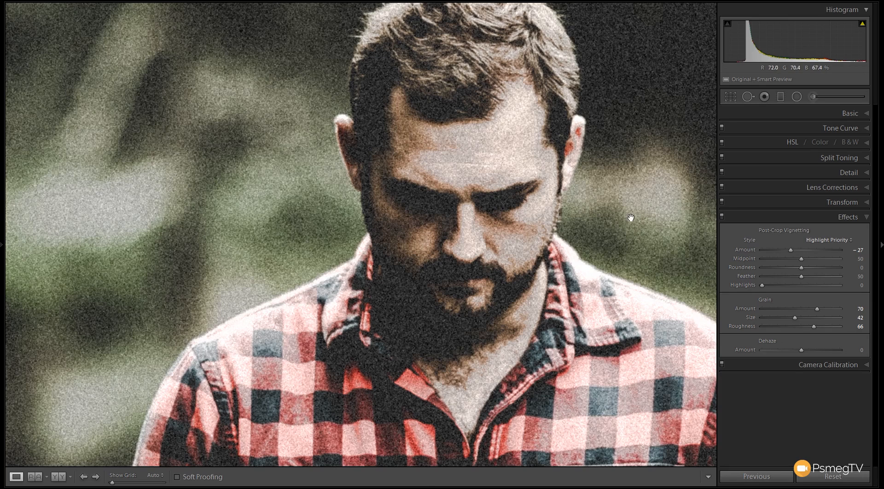
drag(781, 320, 771, 320)
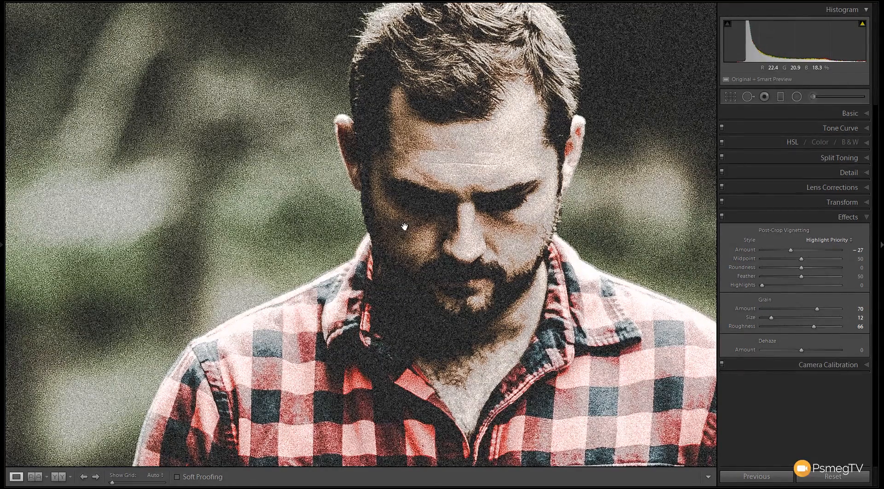
drag(771, 318, 794, 318)
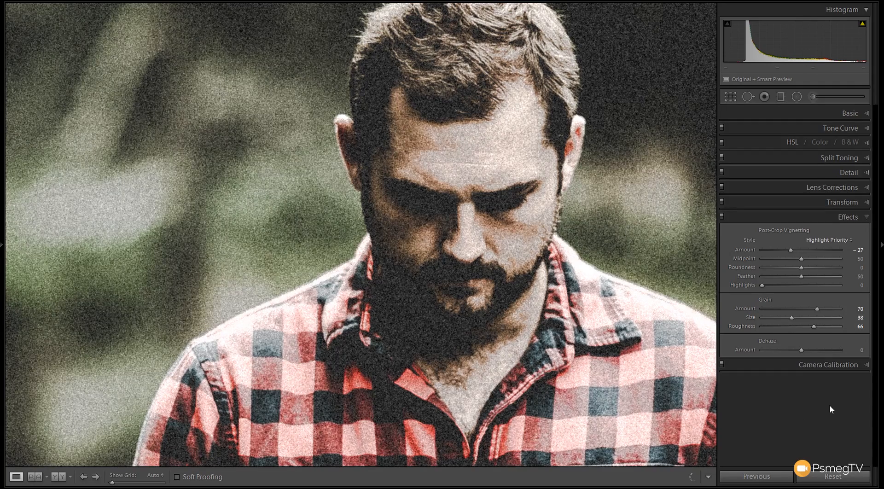
Step: Return to the full photo and set the Dehaze Amount to +27
click(492, 297)
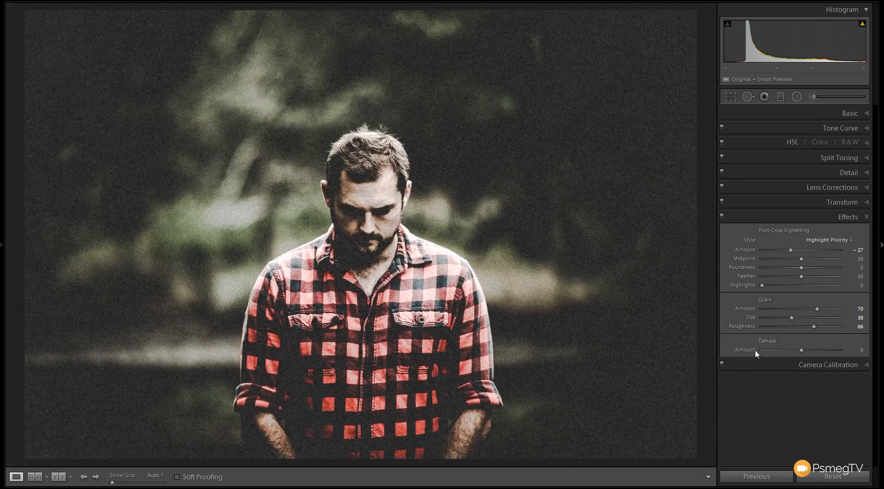
drag(803, 350, 814, 354)
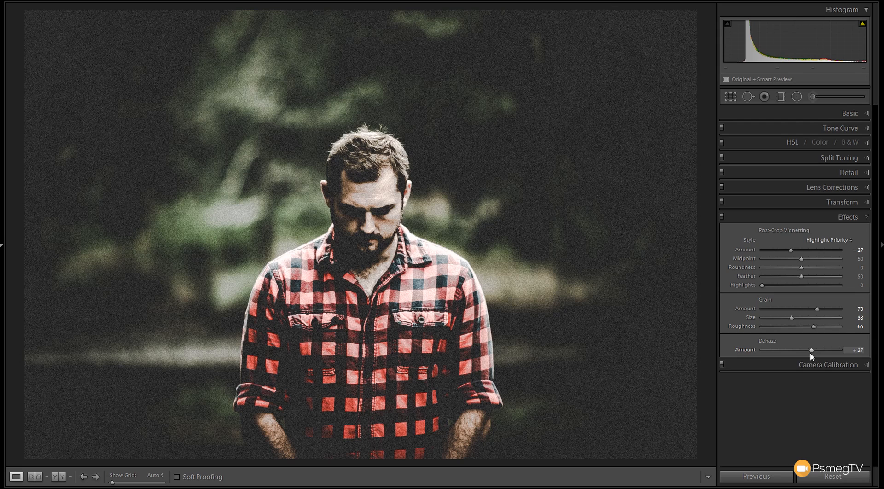
Step: Give the photo's highlights a warm split-toning tint with Hue 47 and Saturation 17
click(867, 158)
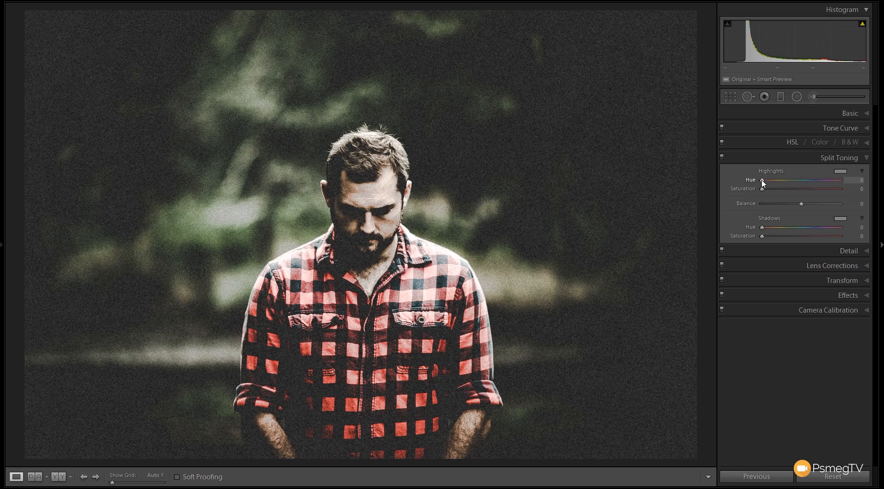
drag(762, 182, 776, 183)
click(844, 173)
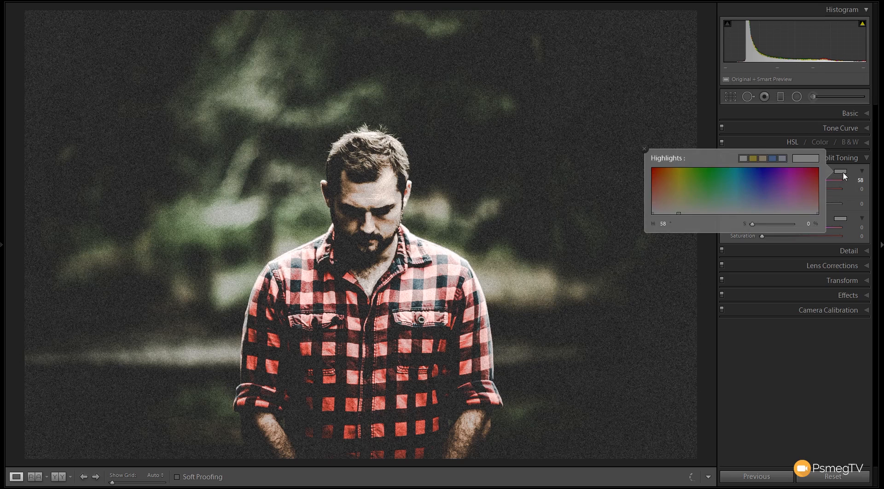
mouse_move(679, 213)
mouse_down()
mouse_move(681, 187)
mouse_move(681, 215)
mouse_up()
click(842, 172)
mouse_move(776, 182)
mouse_down()
mouse_move(763, 192)
mouse_move(802, 194)
mouse_move(776, 189)
mouse_up()
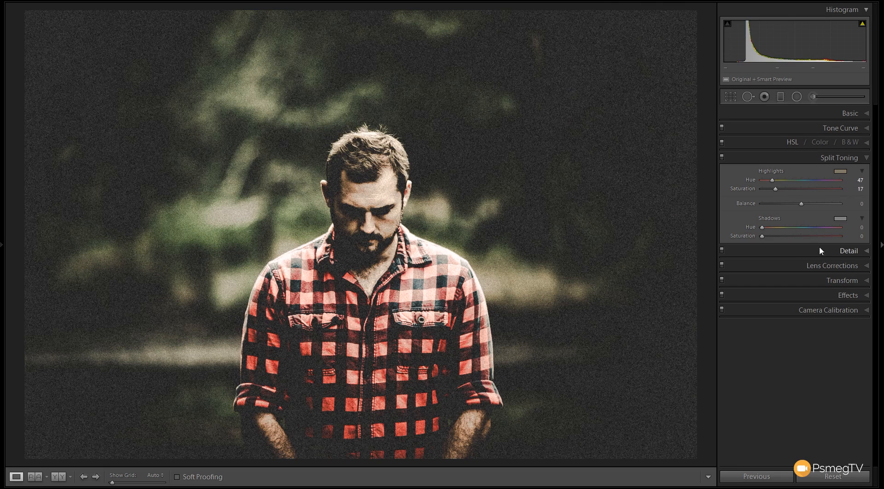
Step: Tint the shadows blue with Hue 232 and Saturation 22, and raise the highlights' split-toning Saturation to 28
drag(762, 229, 811, 231)
drag(763, 236, 782, 238)
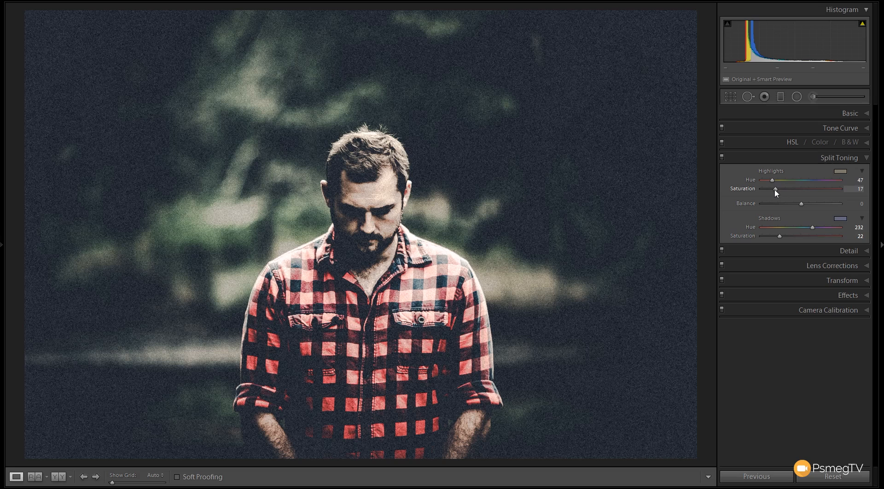
drag(775, 189, 783, 190)
Step: Try positive and negative split-toning Balance values between the warm highlights and blue shadows, and set the Balance to +41
drag(802, 204, 820, 204)
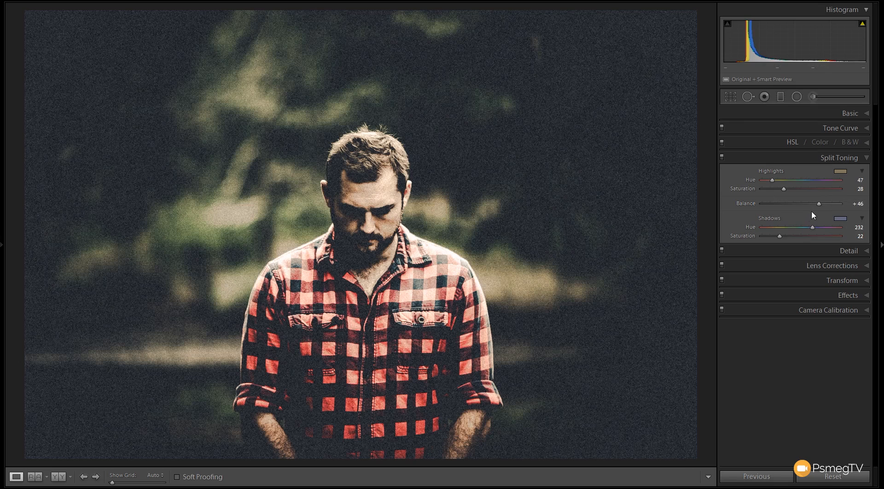
drag(819, 204, 822, 204)
drag(822, 204, 789, 209)
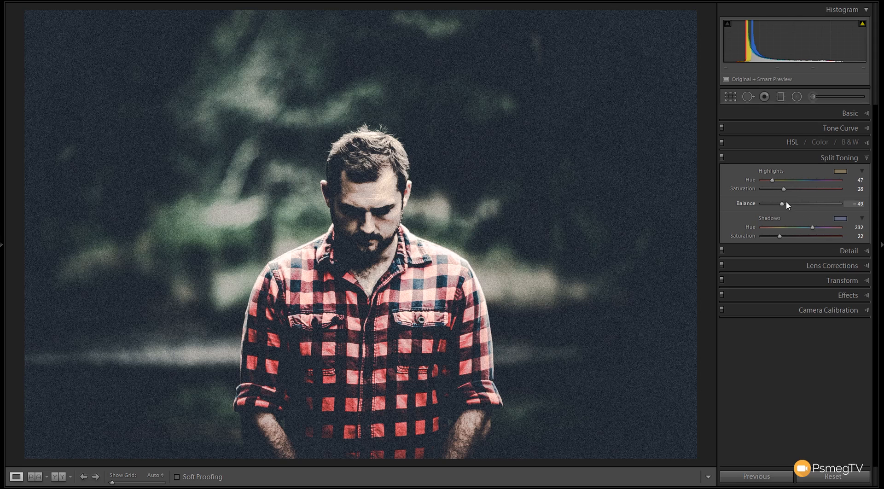
drag(781, 207, 800, 205)
drag(801, 204, 816, 202)
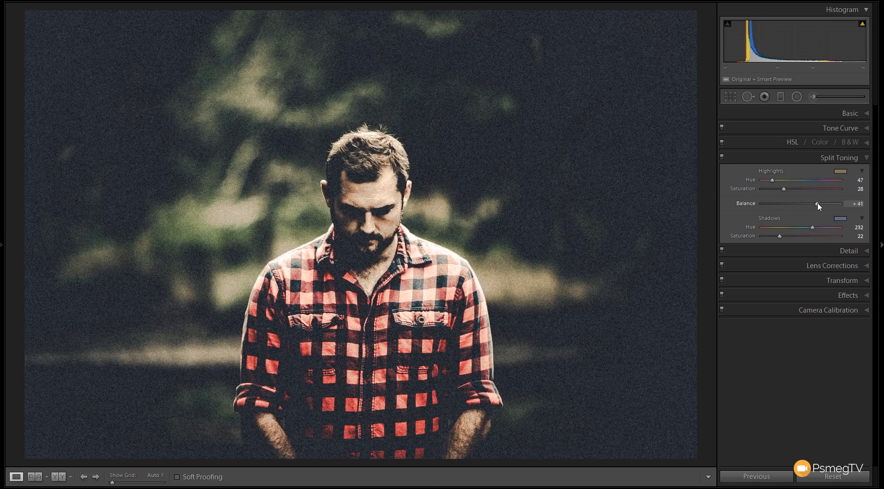